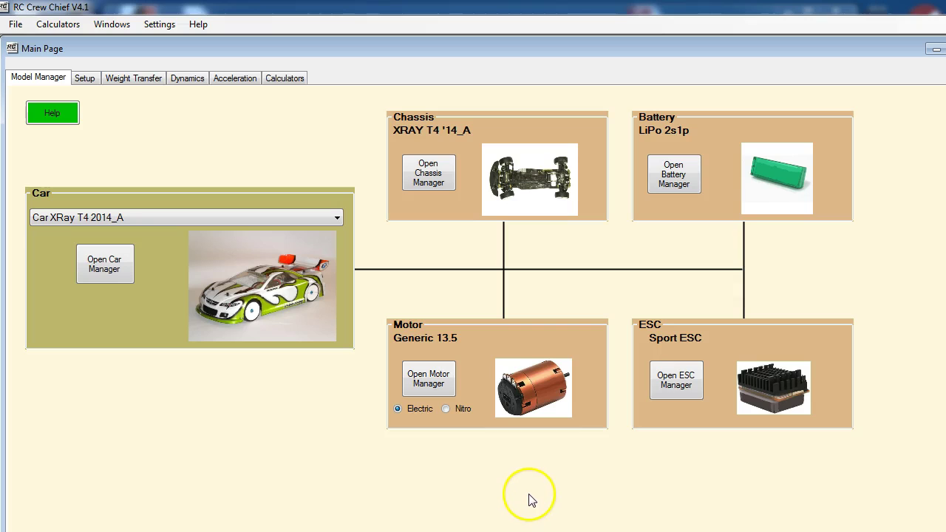
Open the Motor Manager for the Generic 13.5 motor and nudge its window into place.
left_click(437, 381)
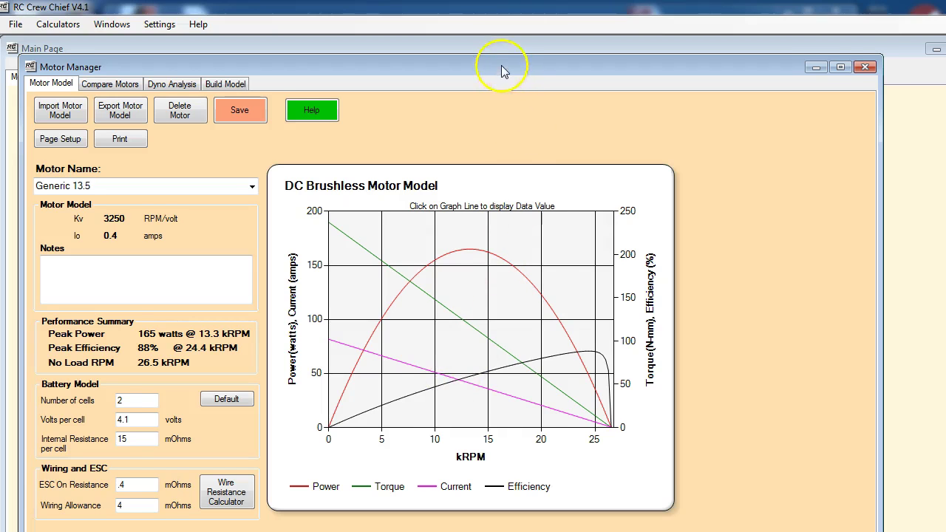
left_click_drag(501, 65, 507, 49)
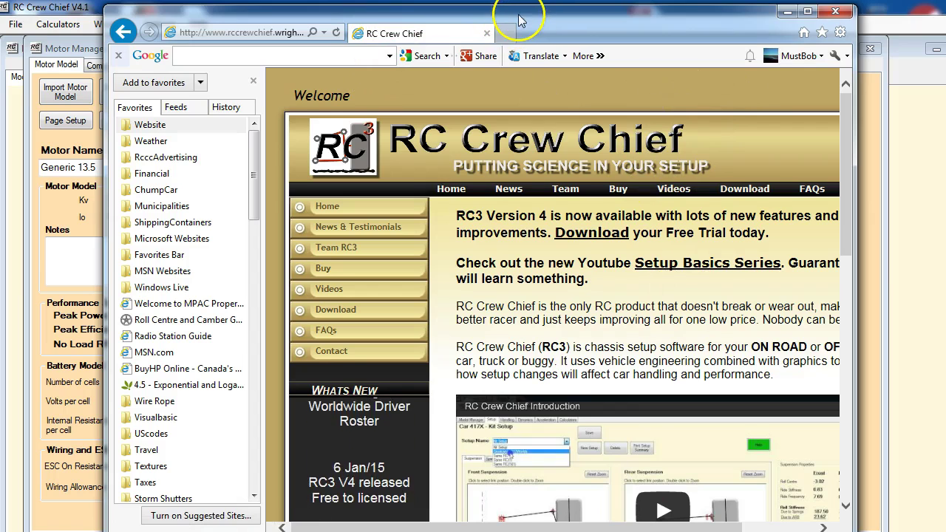
Go to the site's Download section and open the Electric Motor Models page.
left_click_drag(520, 20, 522, 16)
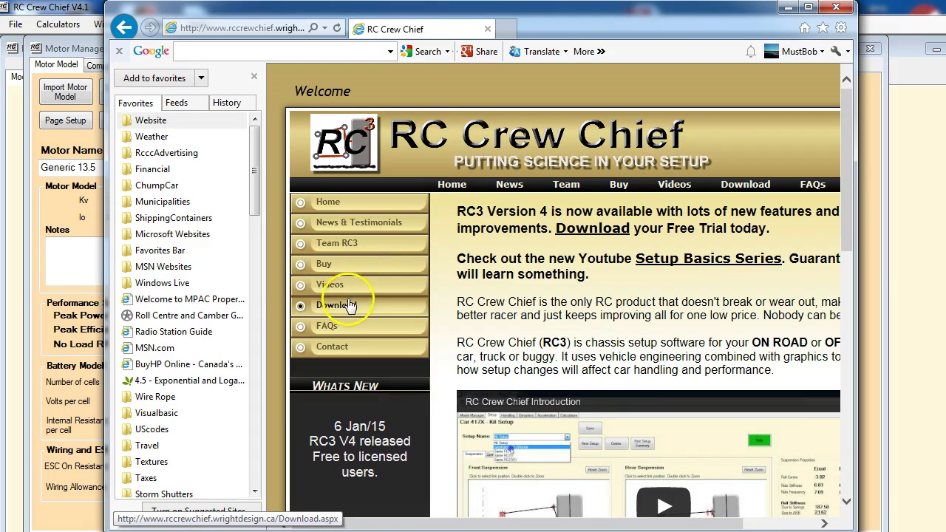
left_click(349, 305)
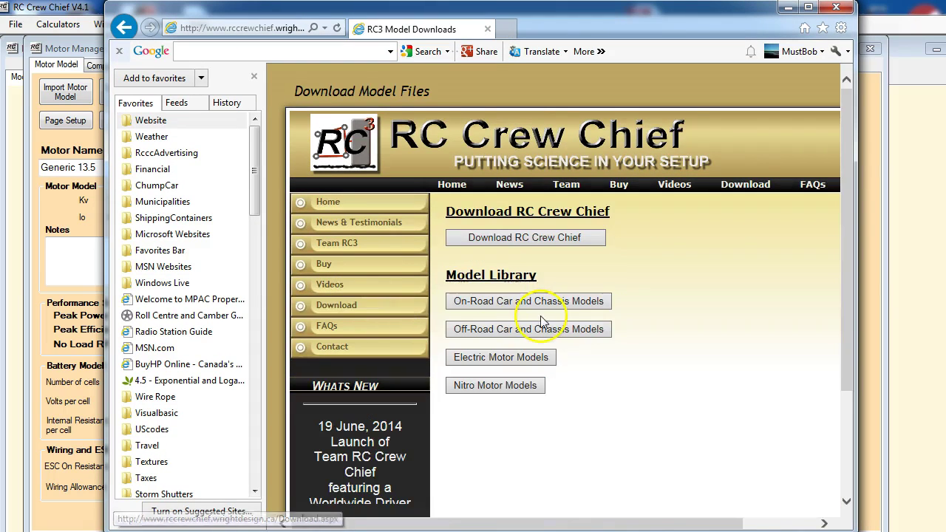
left_click(538, 357)
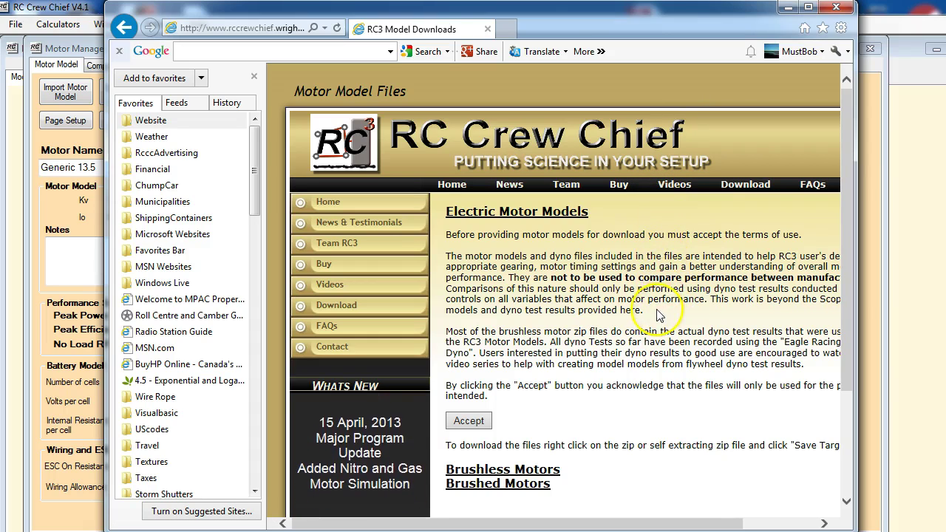
Accept the motor model terms of use and scroll to the 13.5T Brushless listings.
left_click(469, 421)
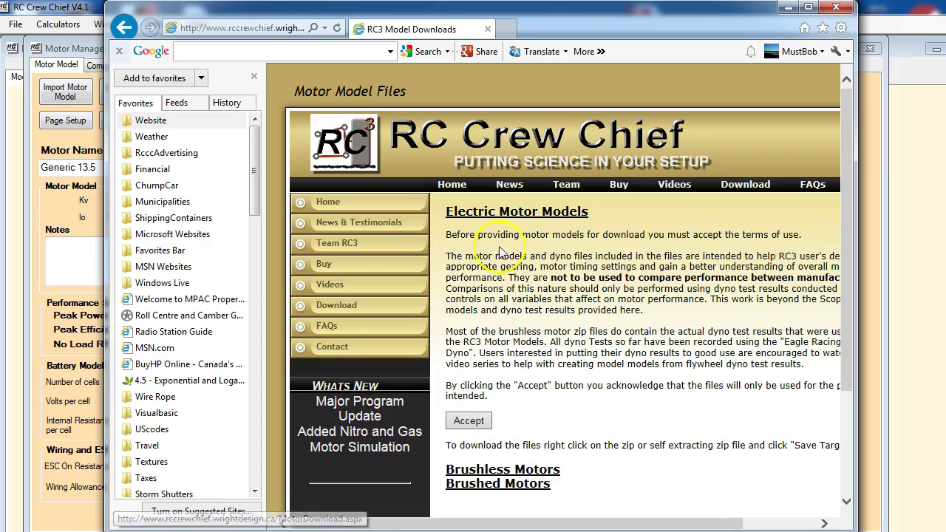
left_click(468, 420)
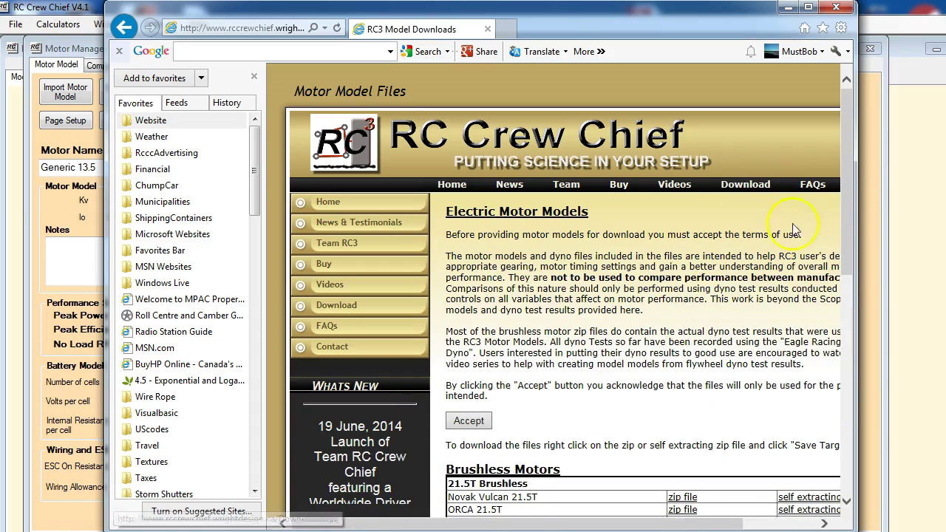
left_click_drag(844, 180, 844, 263)
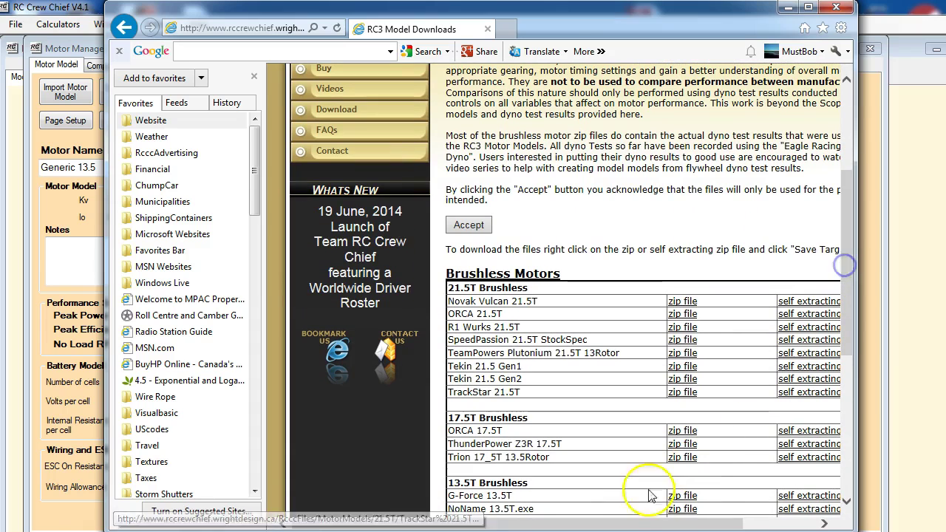
left_click_drag(633, 524, 701, 525)
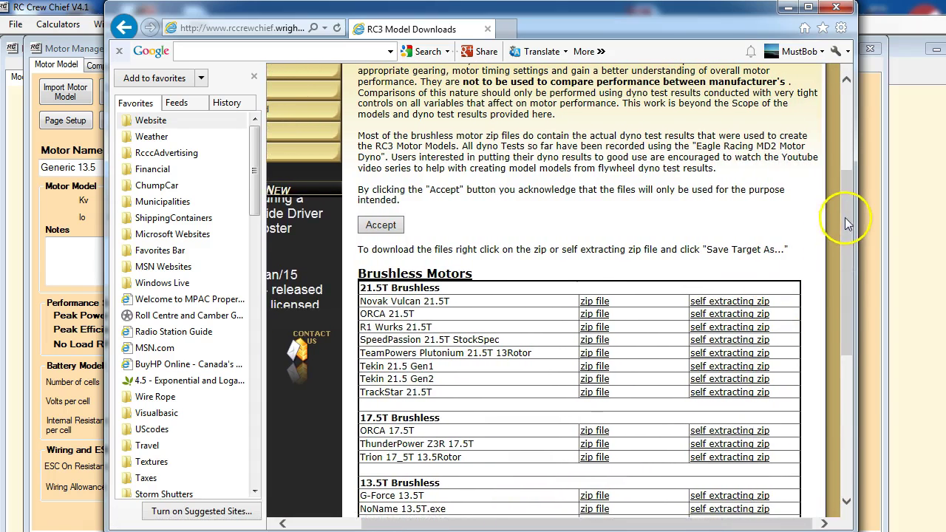
left_click_drag(846, 220, 844, 282)
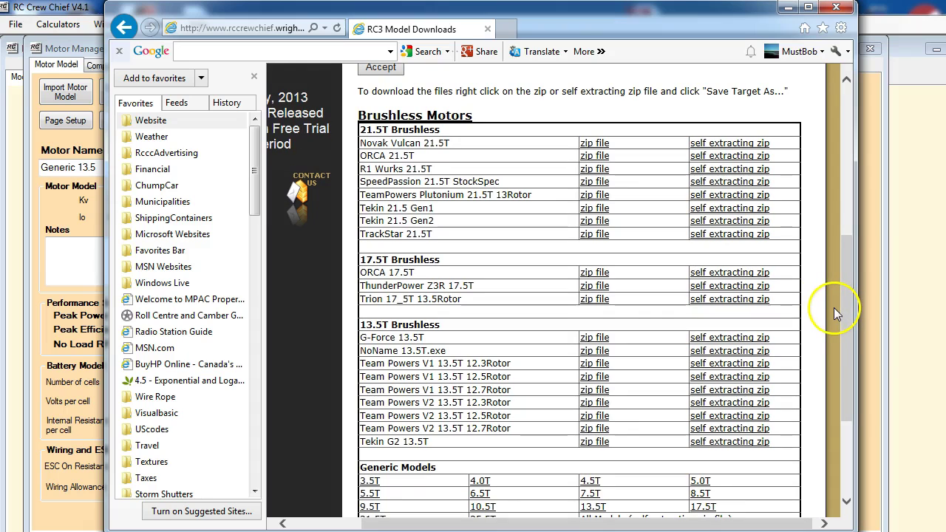
mouse_move(848, 339)
left_mouse_down()
mouse_move(846, 371)
mouse_move(850, 353)
left_mouse_up()
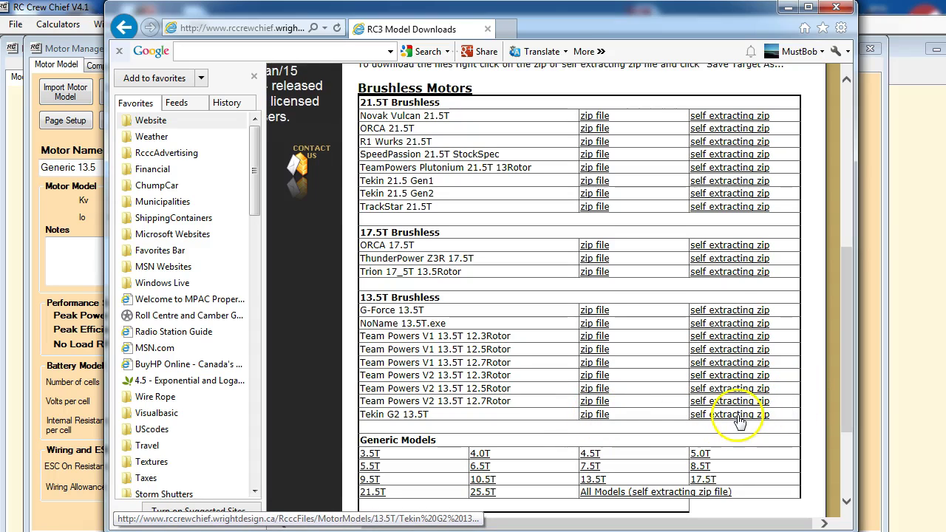
Download the Tekin G2 13.5T zip file and open it directly.
left_click(606, 418)
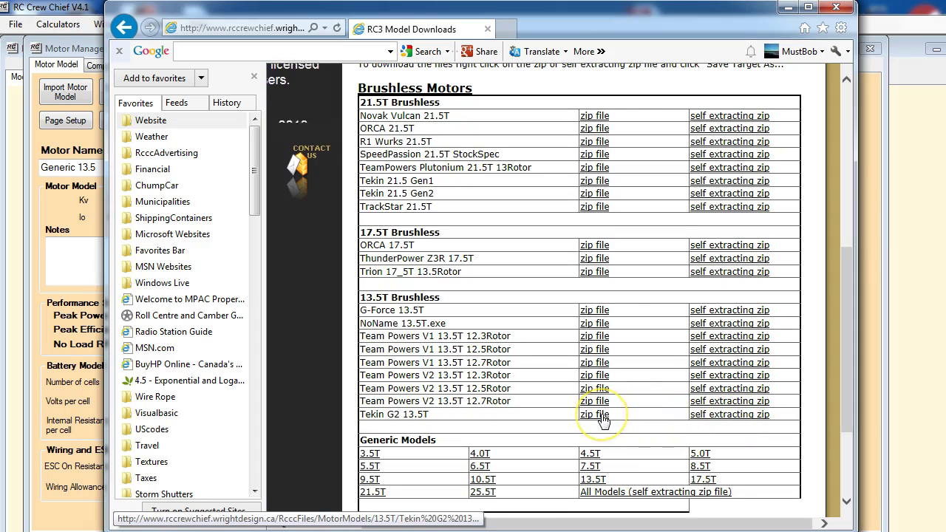
left_click(603, 416)
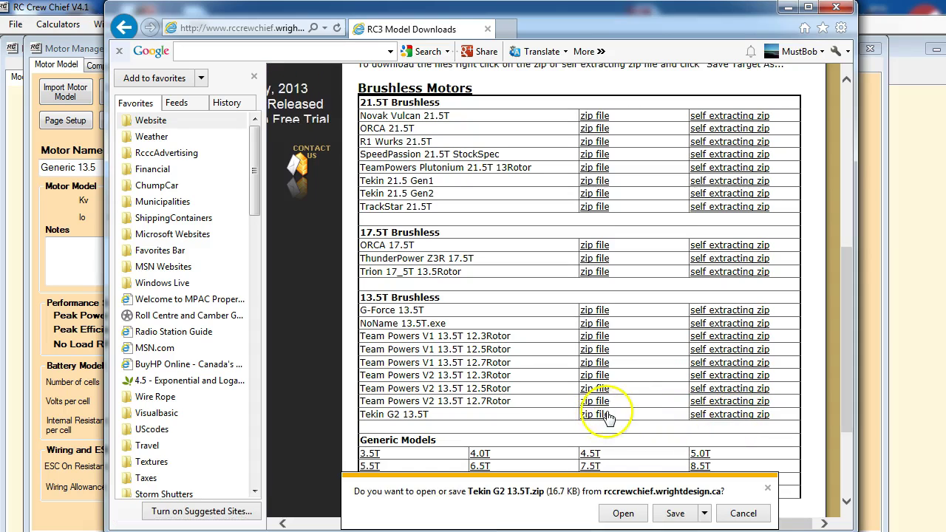
left_click(630, 514)
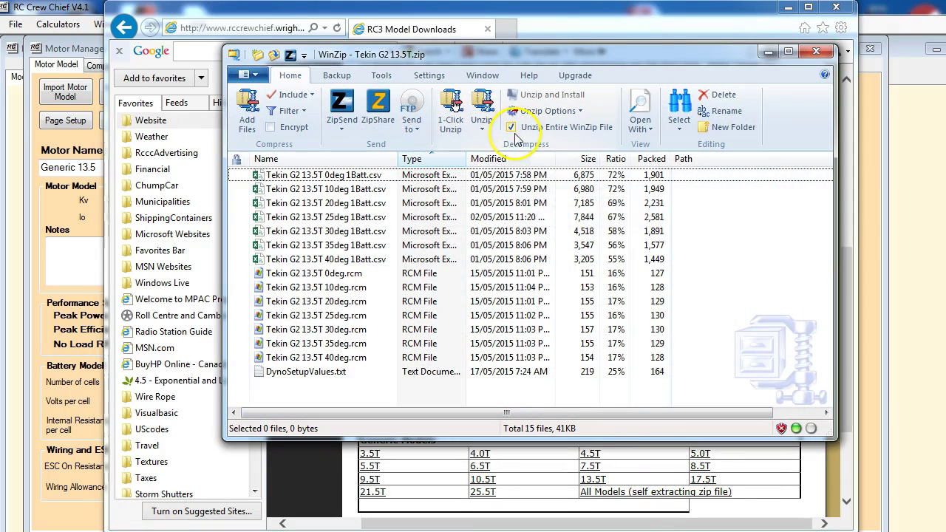
Unzip all Tekin G2 13.5T files into the Temp folder under My Documents.
left_click(482, 108)
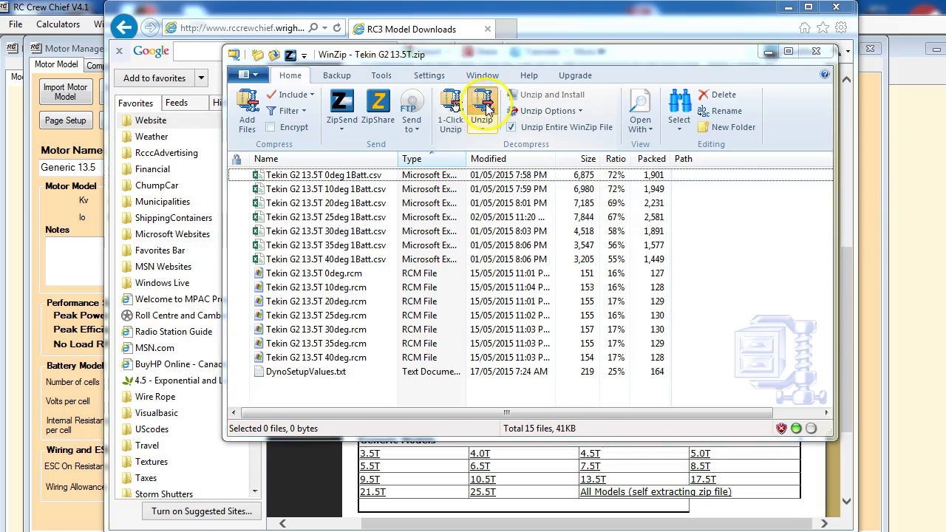
double_click(434, 161)
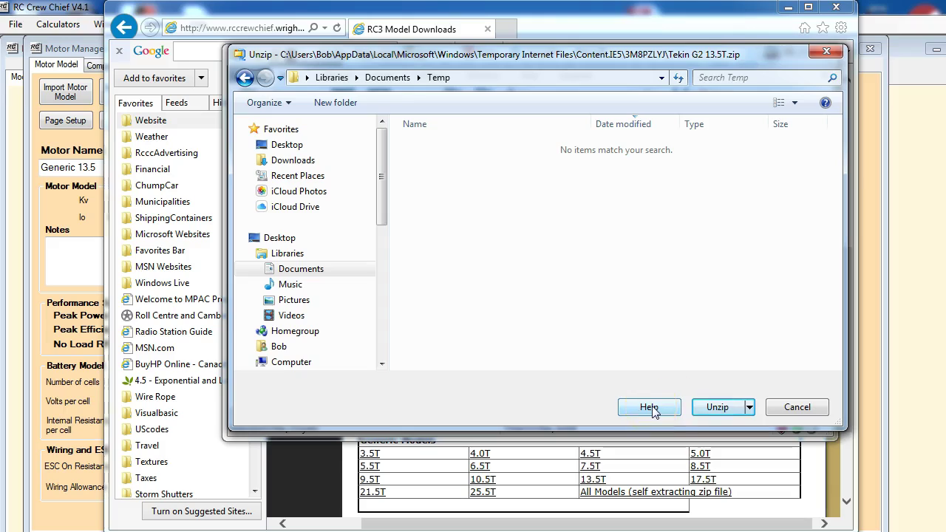
left_click(698, 407)
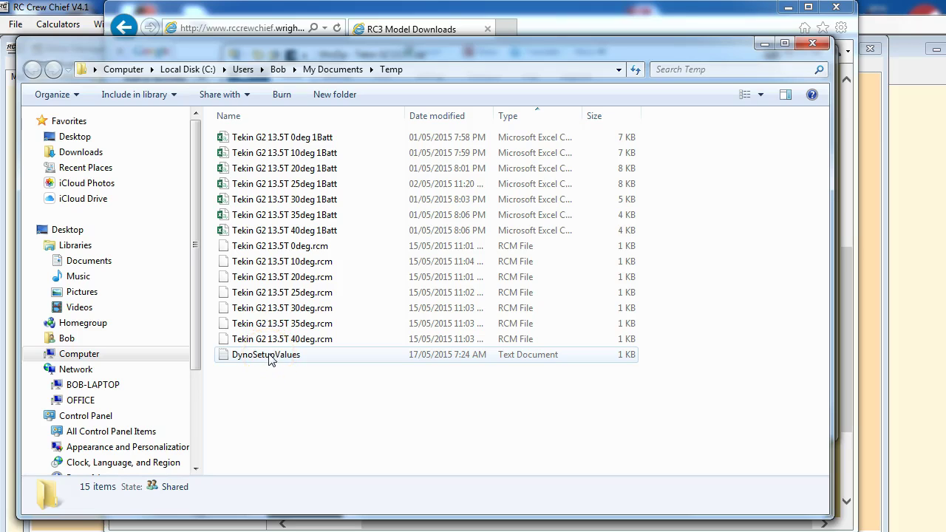
left_click(240, 141)
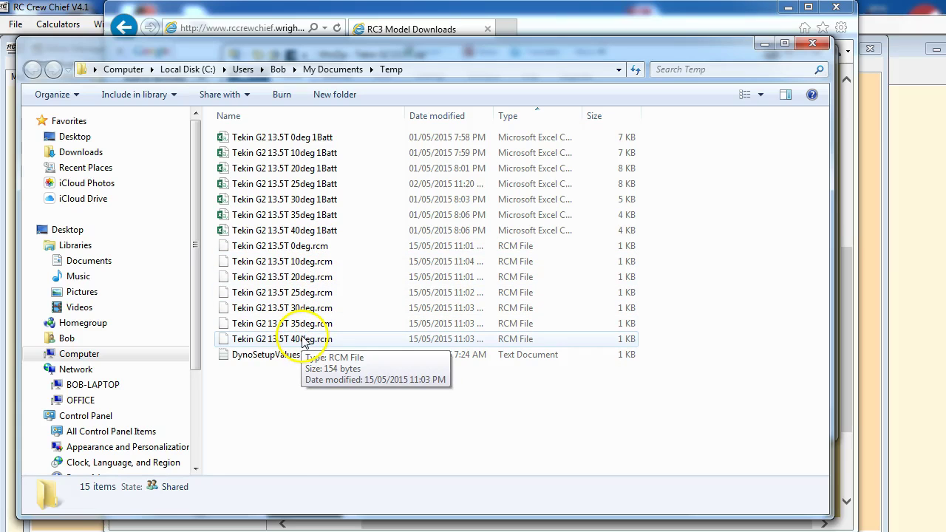
left_click(260, 357)
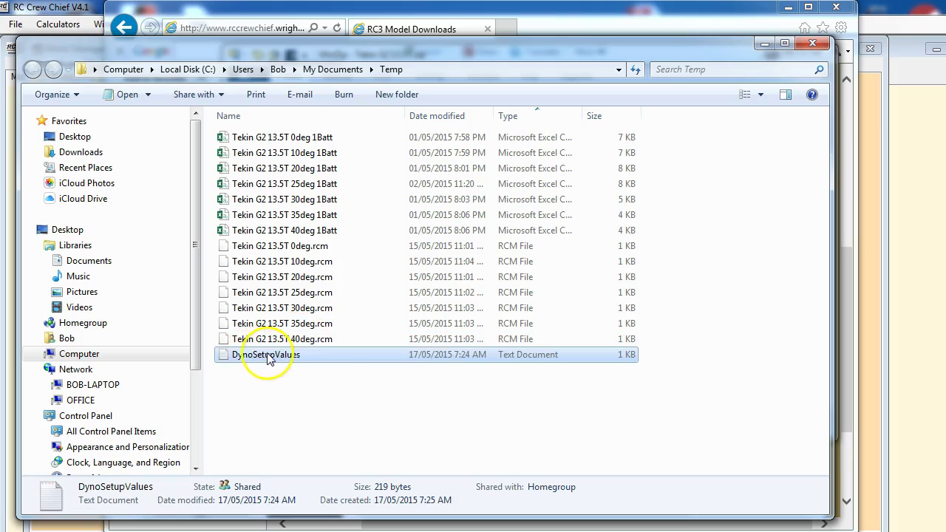
Read the DynoSetupValues notes in Notepad, then close Notepad and the Temp folder.
double_click(268, 356)
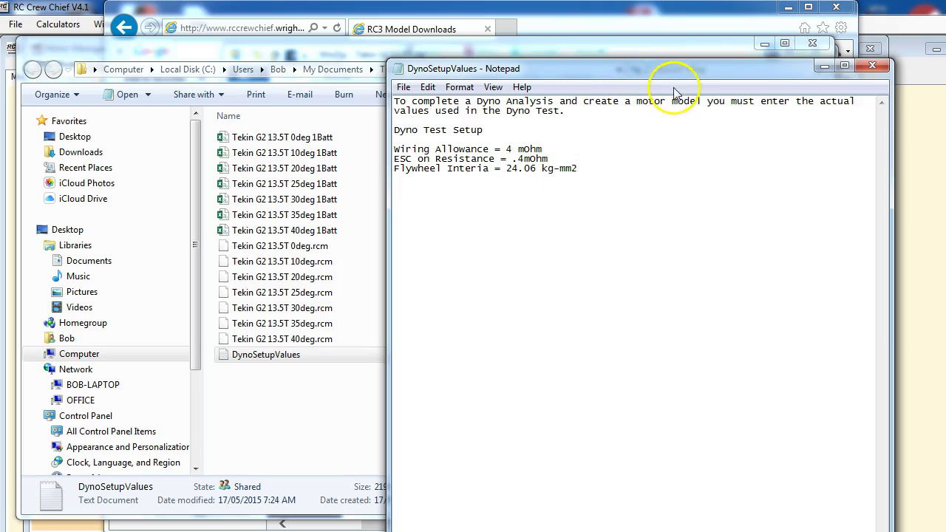
left_click(872, 67)
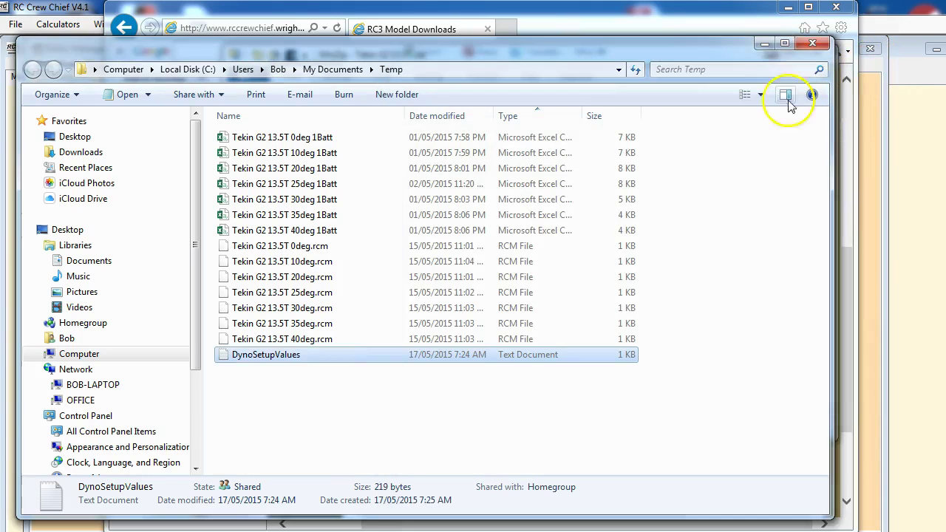
left_click(820, 46)
Close WinZip and the browser, then import the Tekin G2 13.5T 0deg model from Temp.
left_click(824, 37)
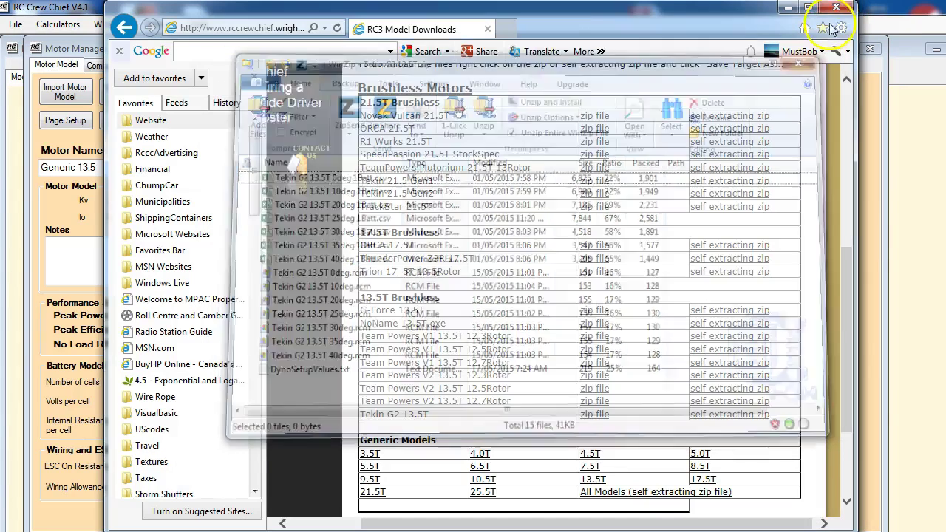
left_click(836, 7)
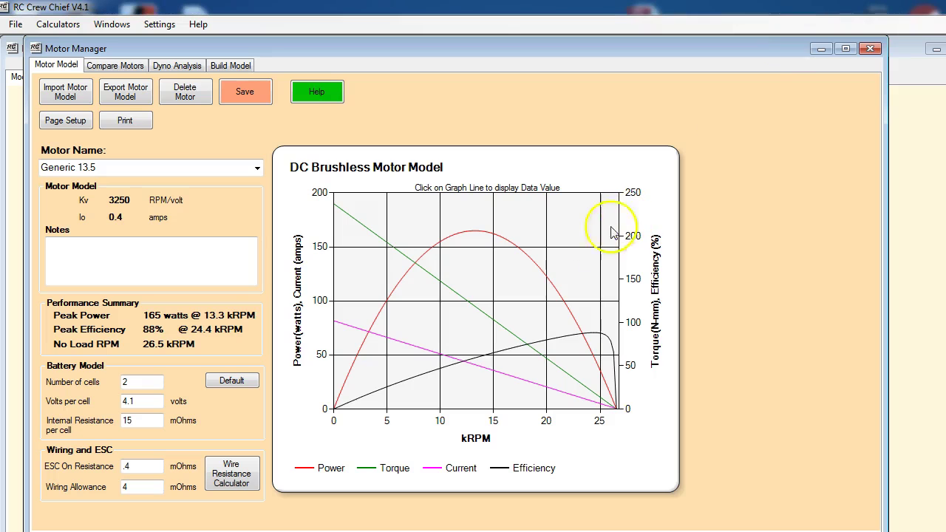
left_click(68, 93)
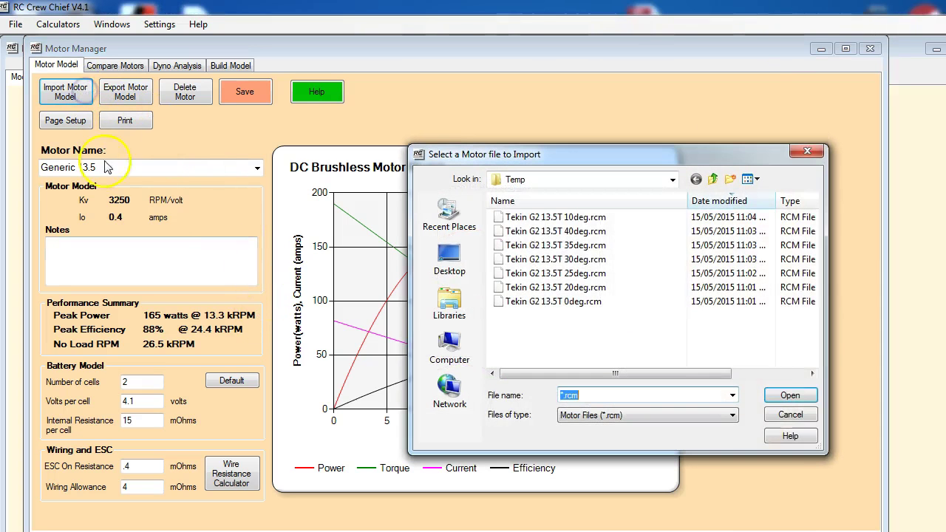
left_click(672, 179)
left_click(673, 179)
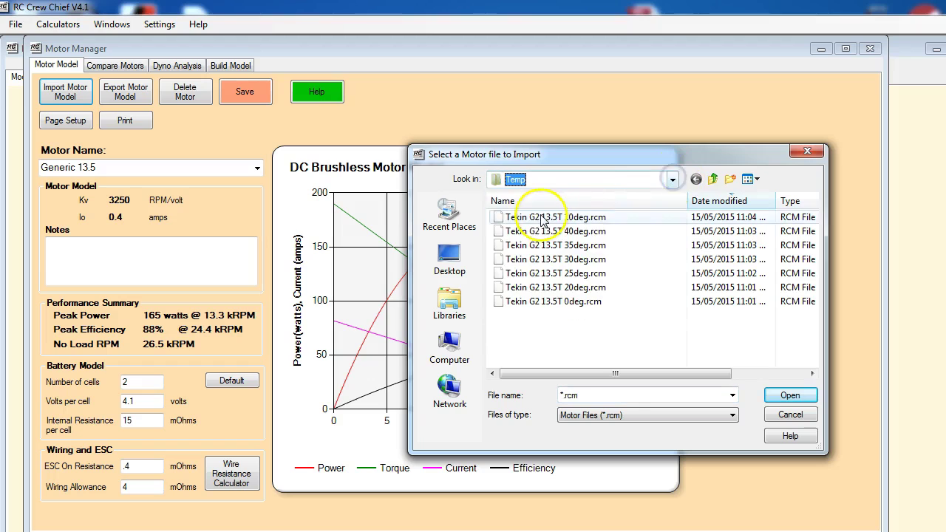
left_click(531, 303)
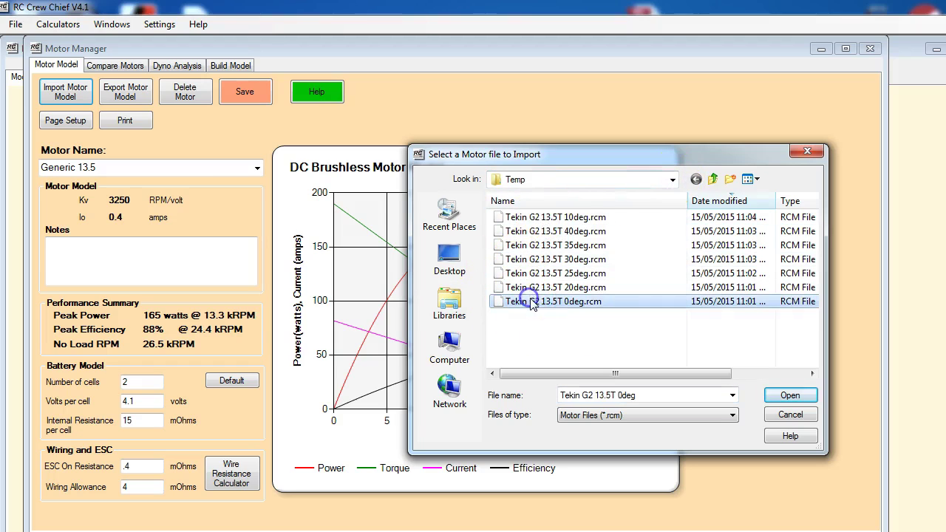
left_click(789, 397)
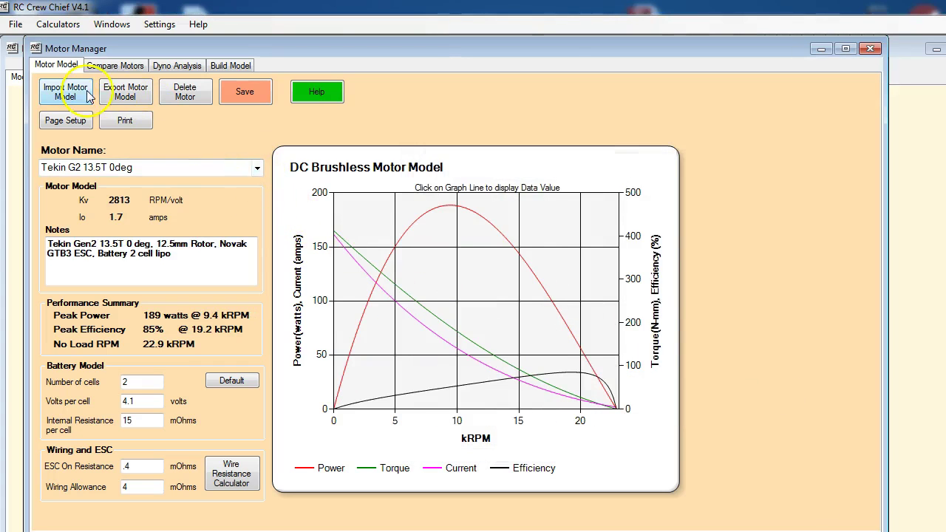
Import the Tekin G2 13.5T 10deg and 20deg motor models and check the loaded list.
left_click(61, 90)
left_click(548, 217)
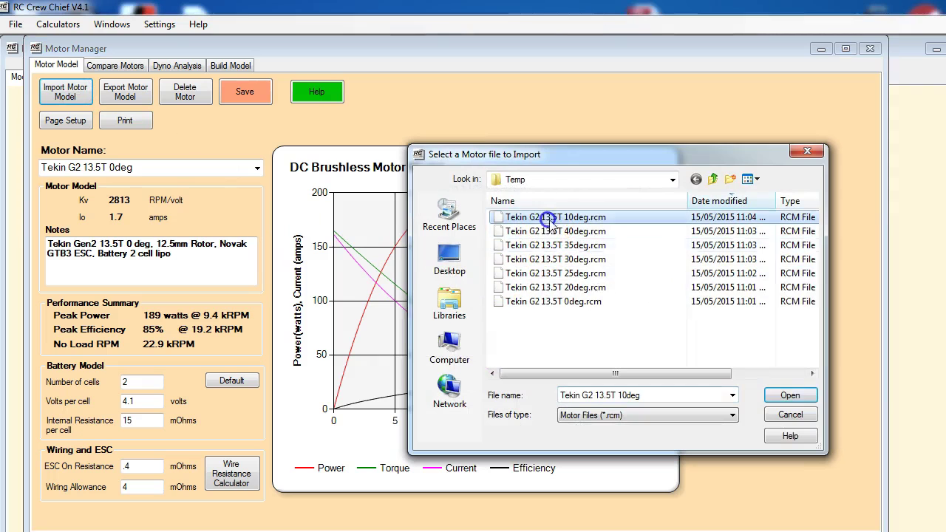
left_click(787, 396)
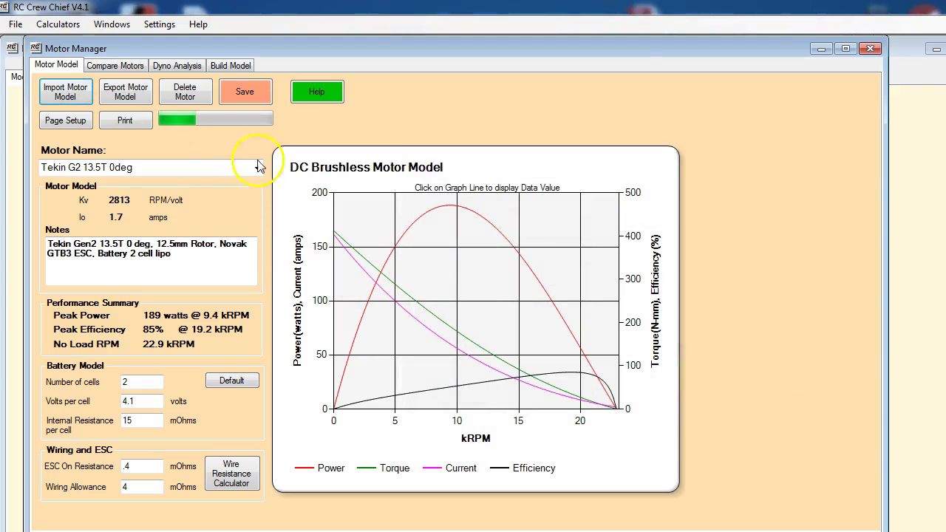
left_click(75, 94)
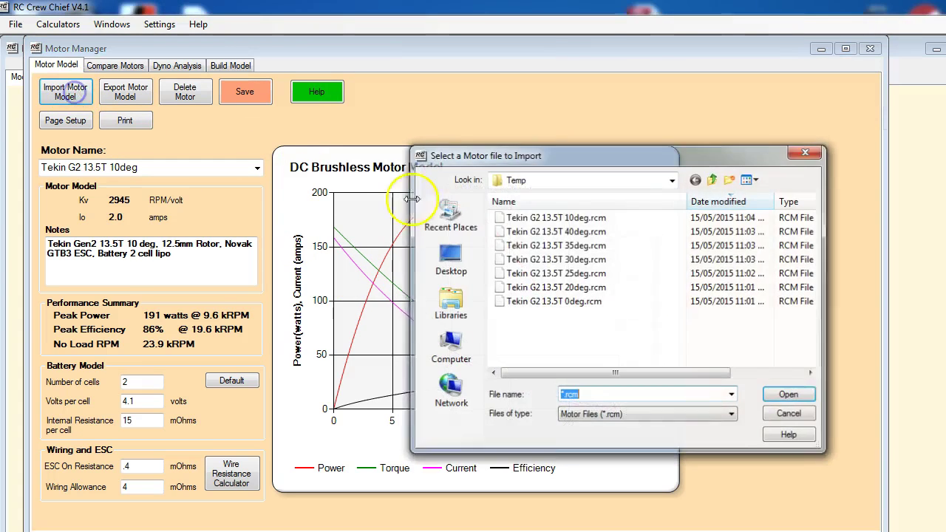
left_click(554, 288)
left_click(788, 396)
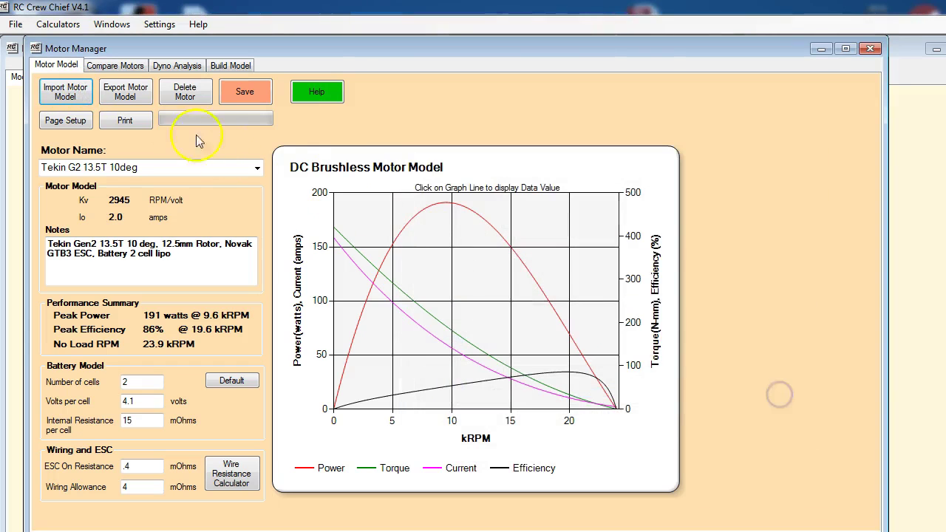
left_click(258, 169)
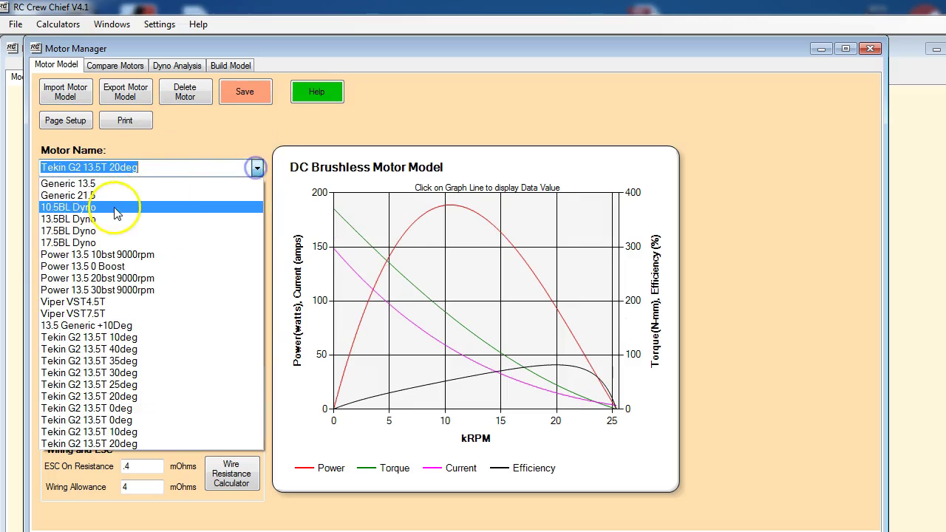
Import the Tekin G2 13.5T 25deg and 30deg motor models.
left_click(66, 93)
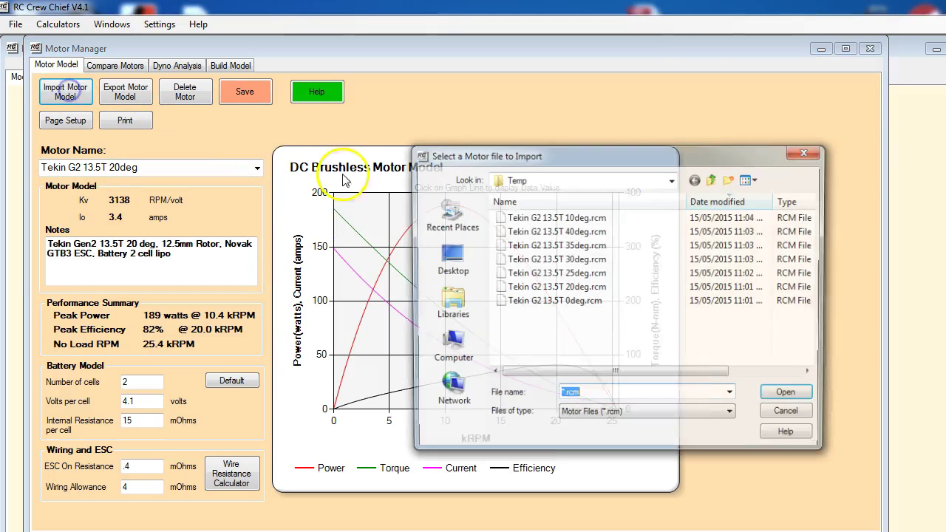
left_click(539, 258)
left_click(550, 273)
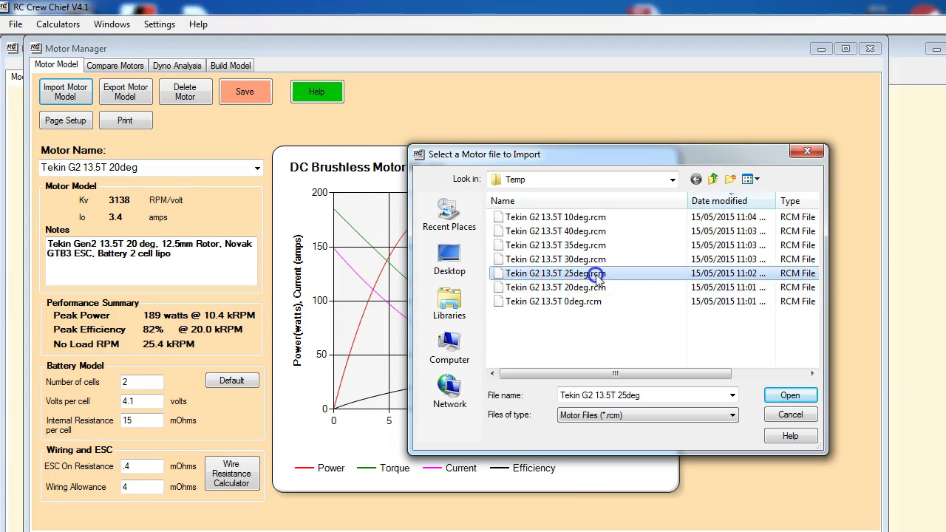
left_click(785, 393)
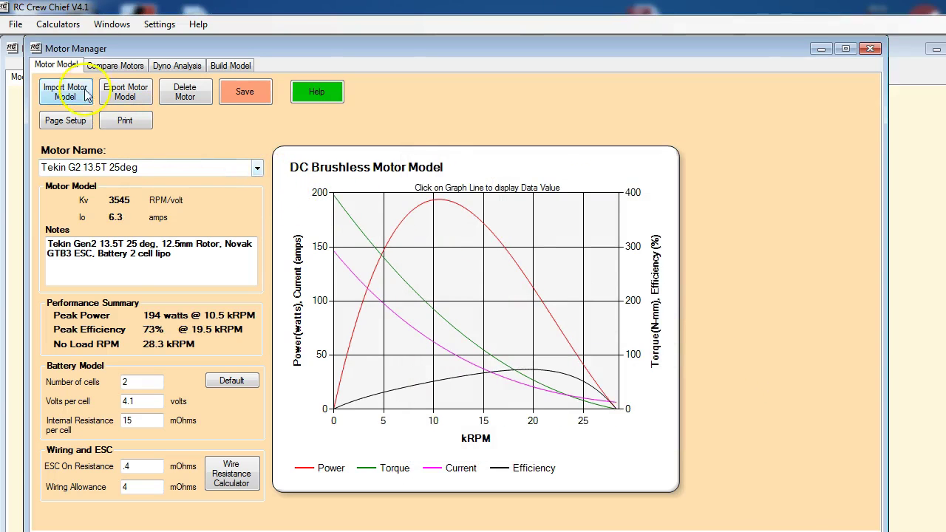
left_click(64, 92)
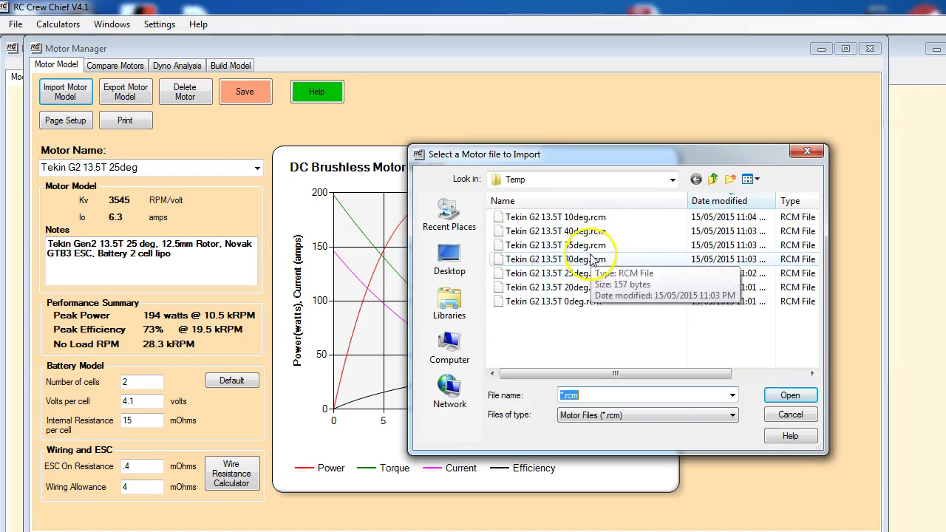
left_click(591, 245)
left_click(789, 395)
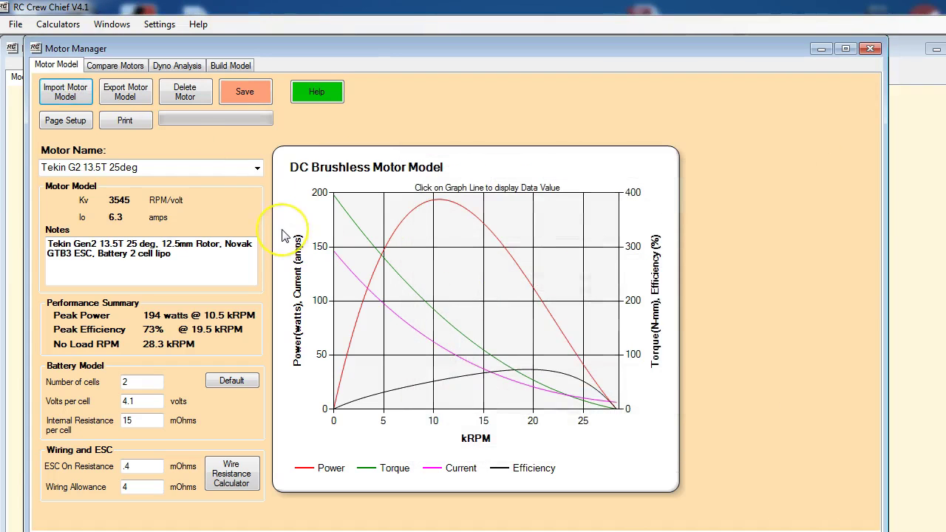
Import the Tekin G2 13.5T 35deg and 40deg motor models.
left_click(65, 92)
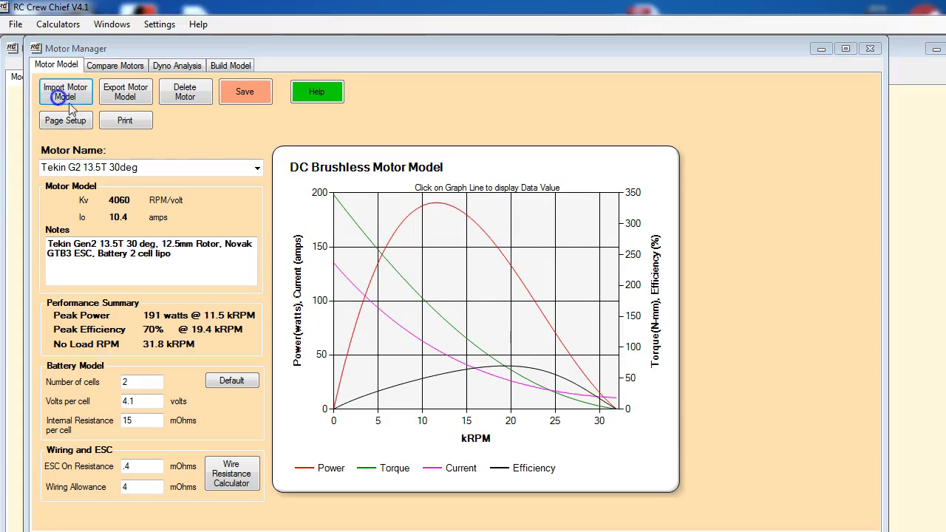
left_click(569, 245)
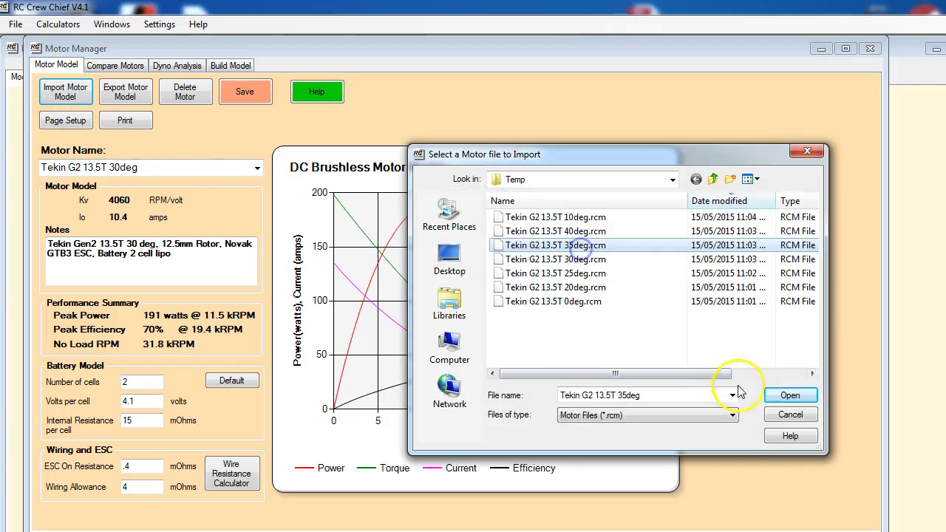
left_click(788, 397)
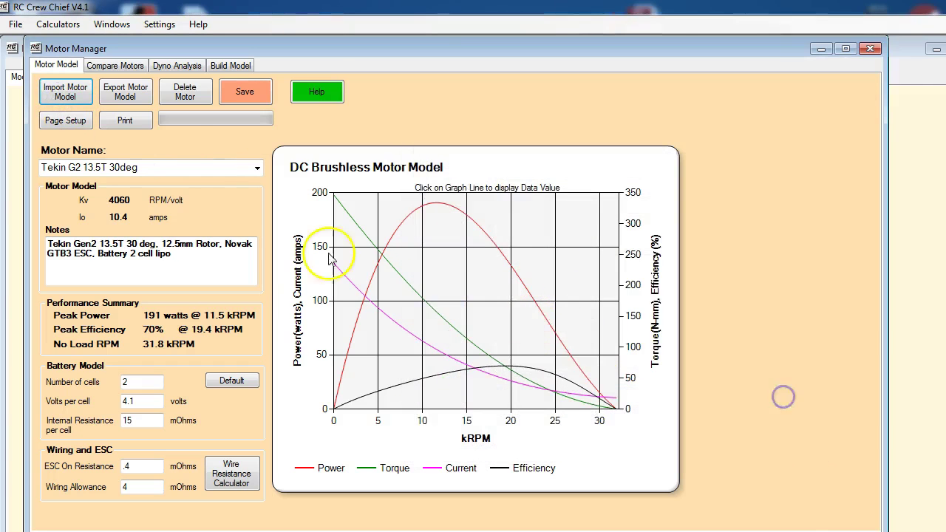
left_click(63, 95)
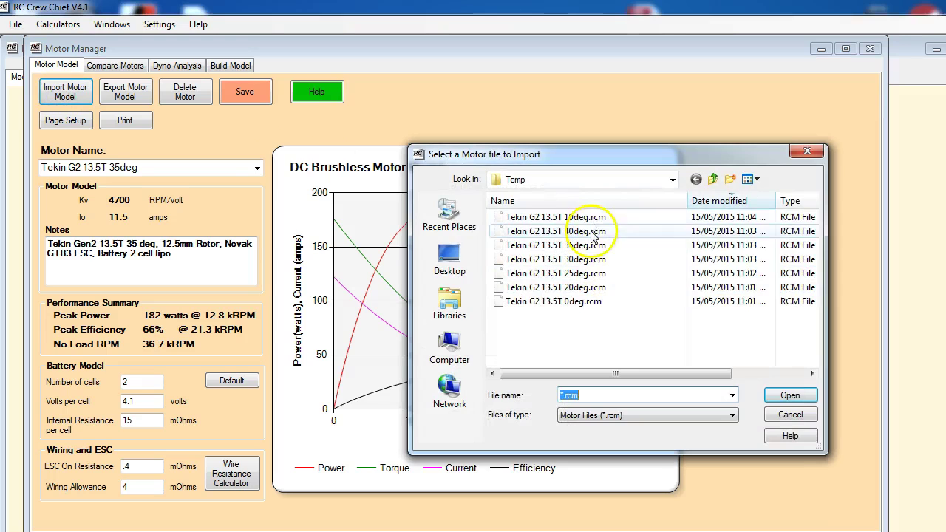
left_click(594, 232)
left_click(789, 396)
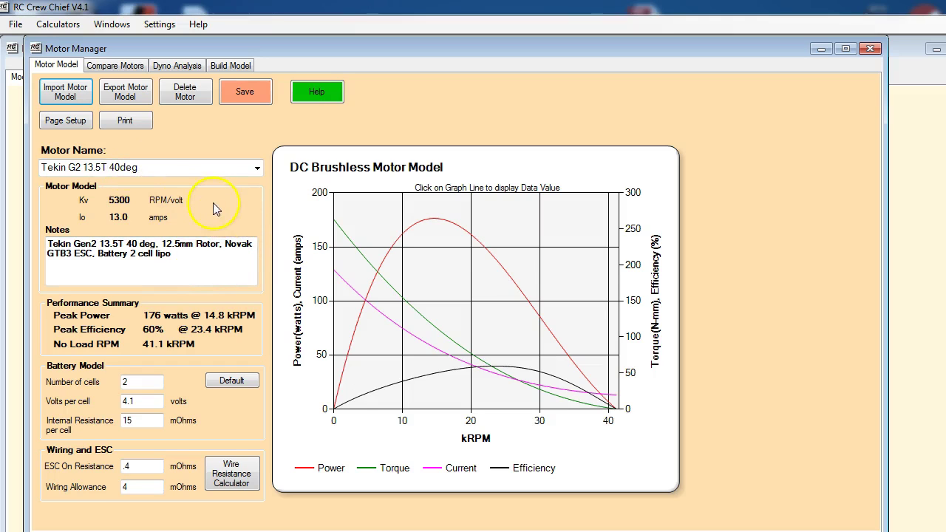
In Compare Motors, set Motors 1–4 to Tekin G2 13.5T 0deg, 10deg, 20deg and 30deg.
left_click(108, 66)
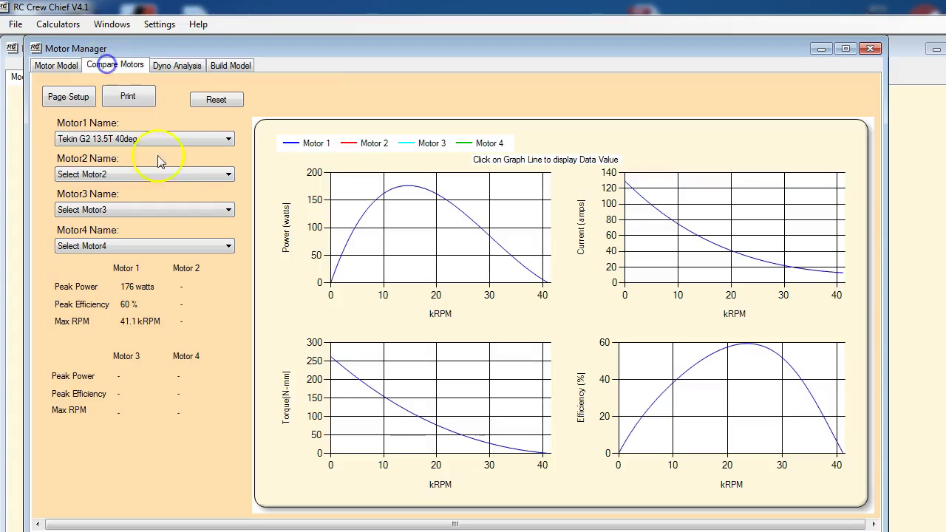
left_click(143, 141)
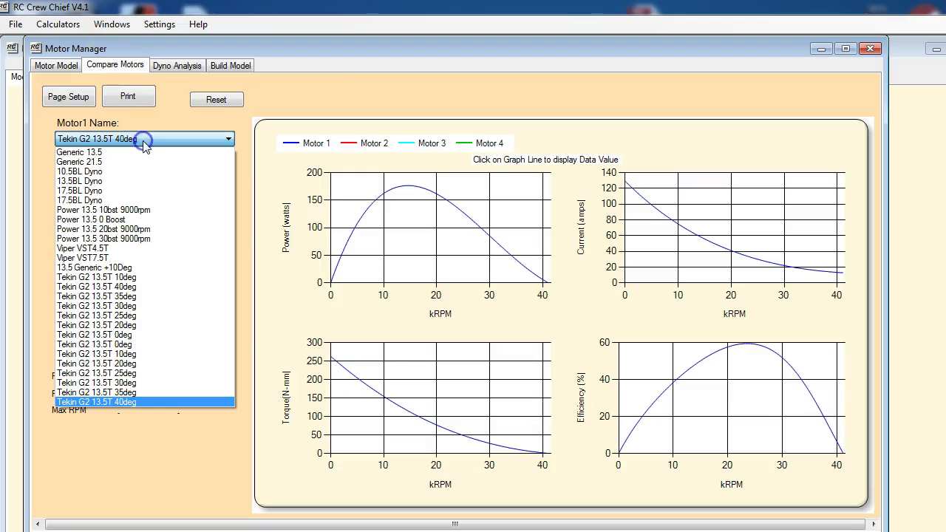
left_click(109, 337)
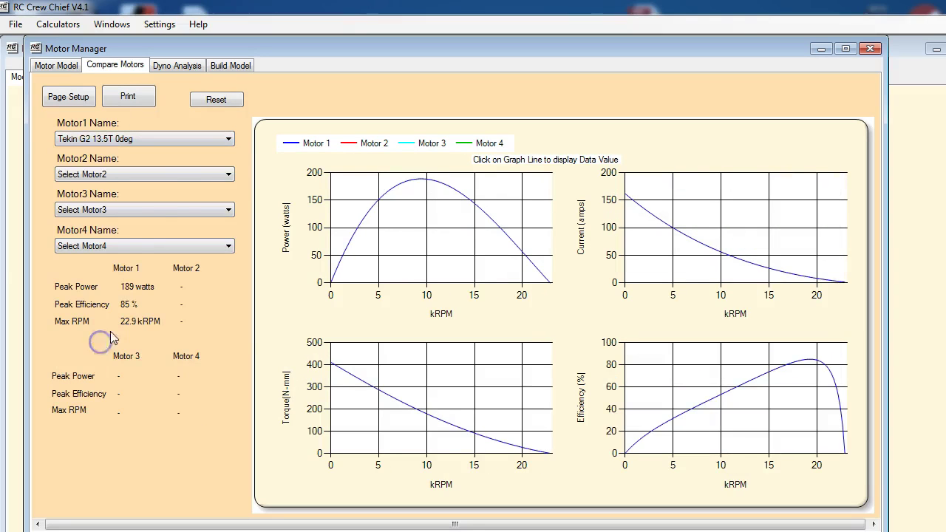
left_click(155, 180)
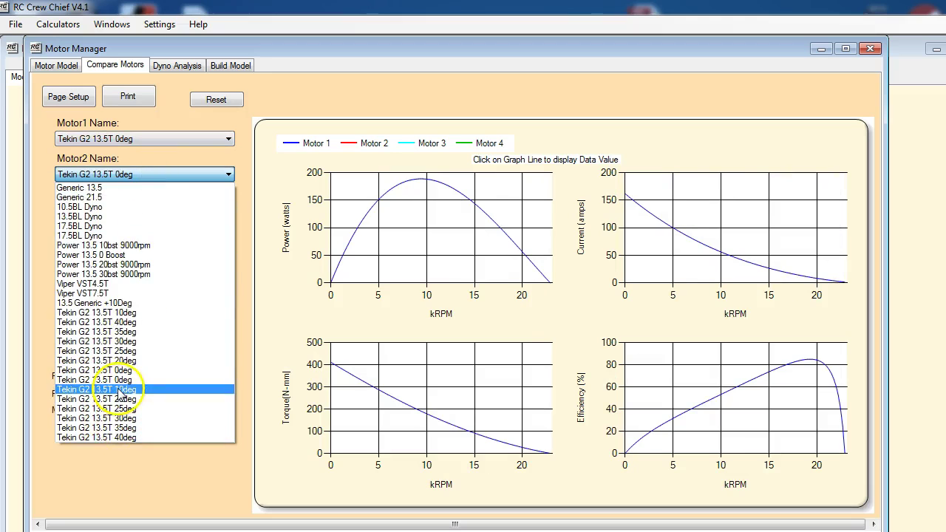
left_click(121, 389)
left_click(150, 215)
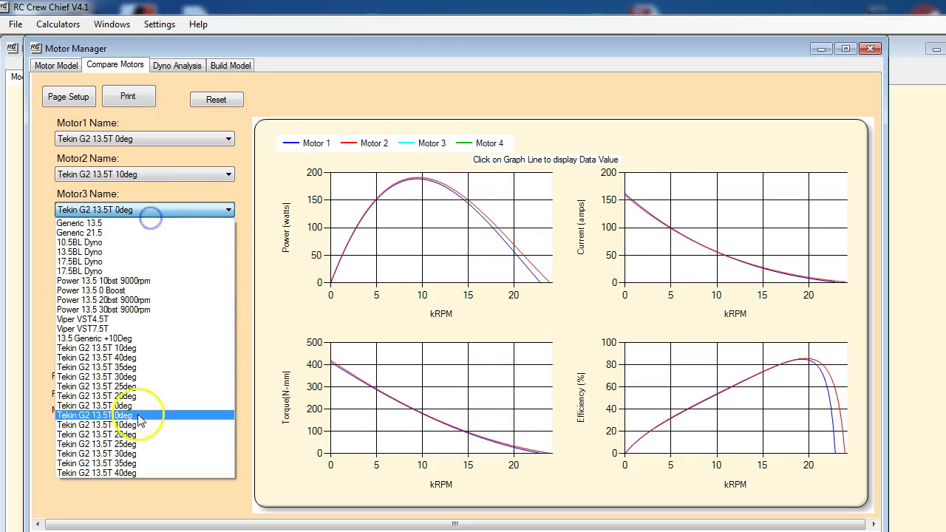
left_click(128, 432)
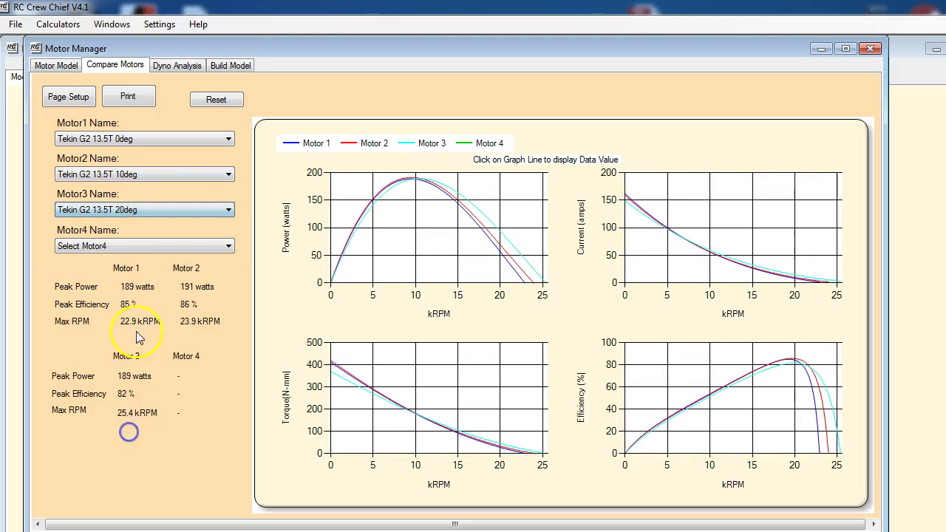
left_click(152, 245)
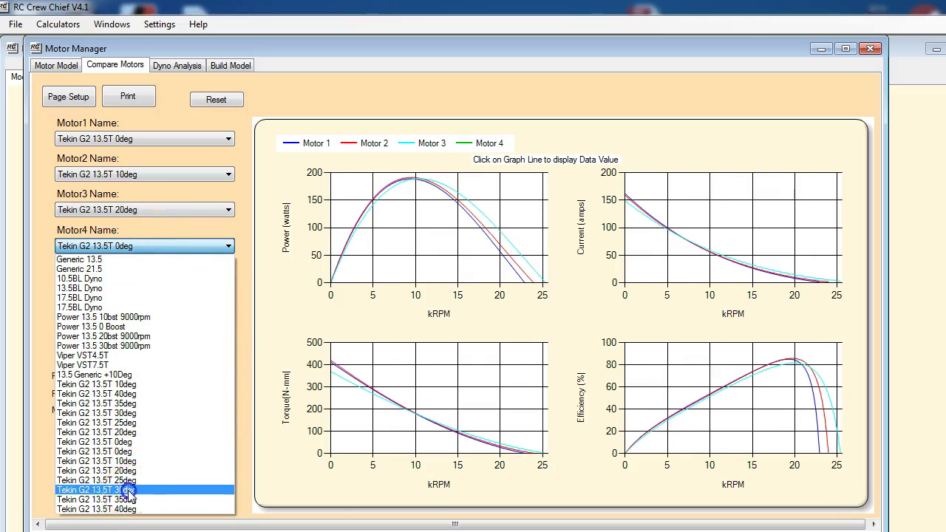
left_click(127, 488)
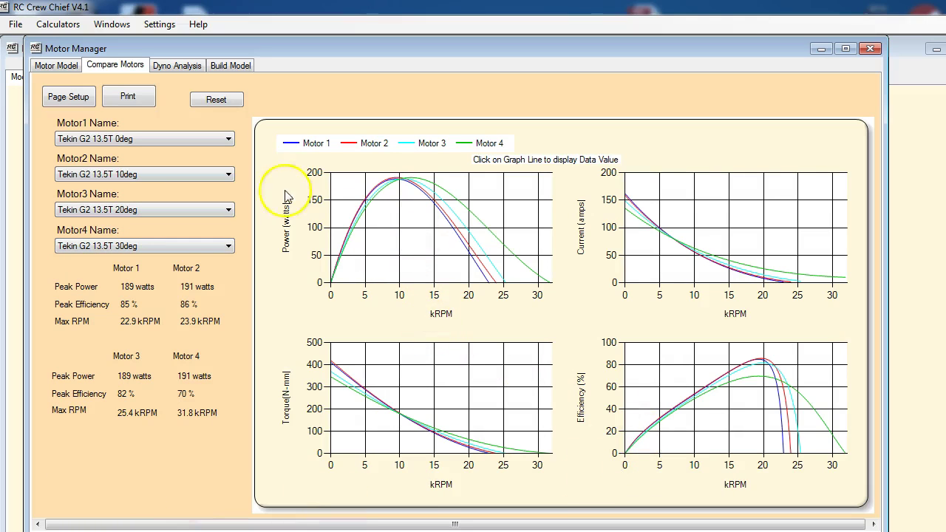